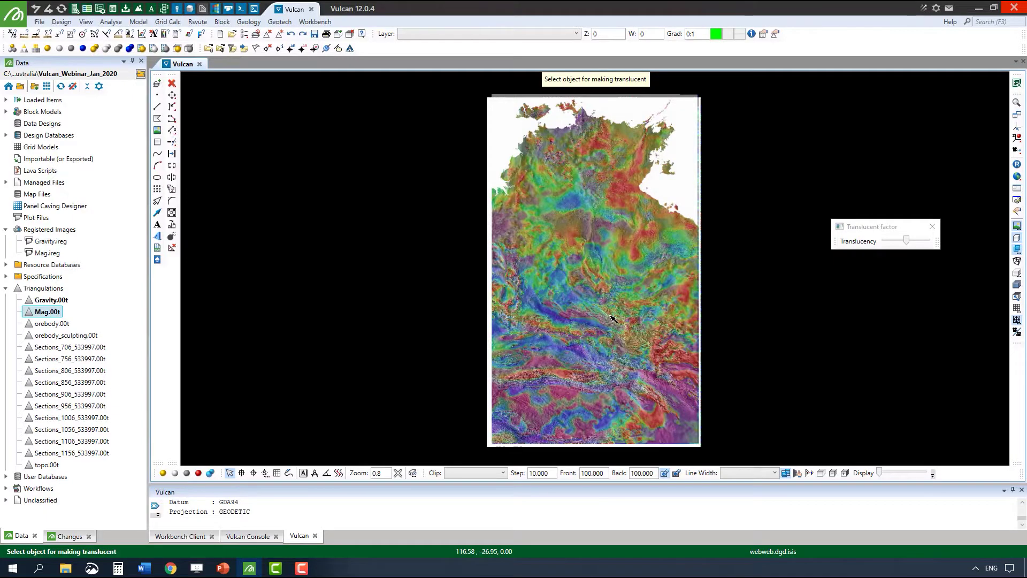
Step: Nudge the Translucency slider to make the magnetic image slightly more translucent
scroll(609, 317, up, 5)
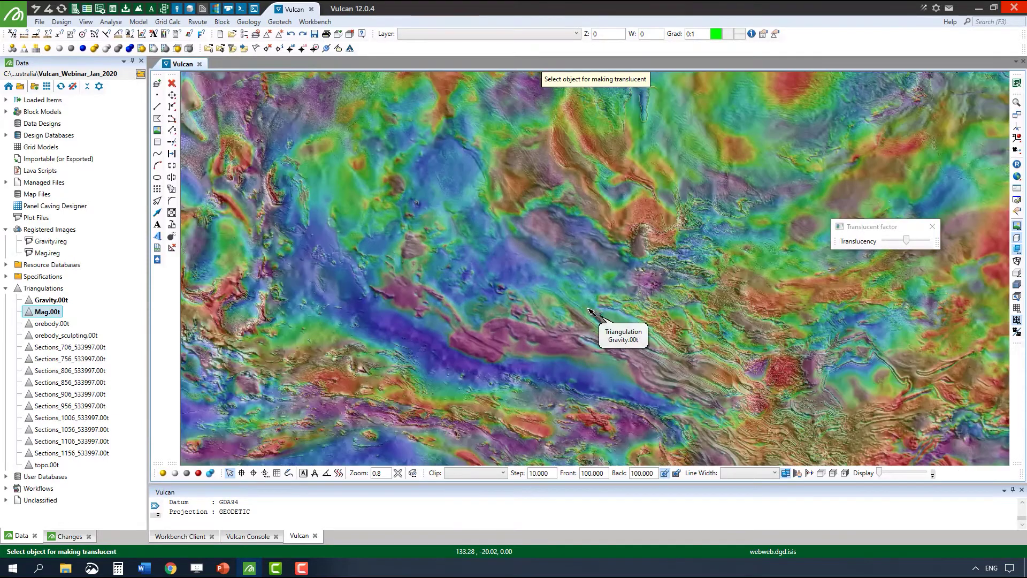
drag(906, 241, 930, 248)
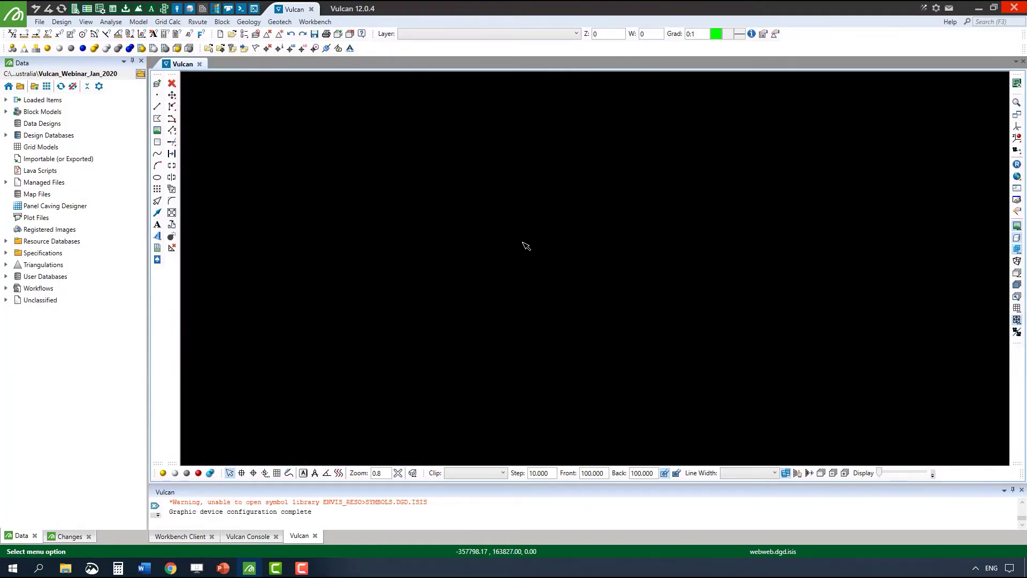
Step: Start a georeferenced image import with ECW image type and NT_Gravity.ecw as the file
click(138, 22)
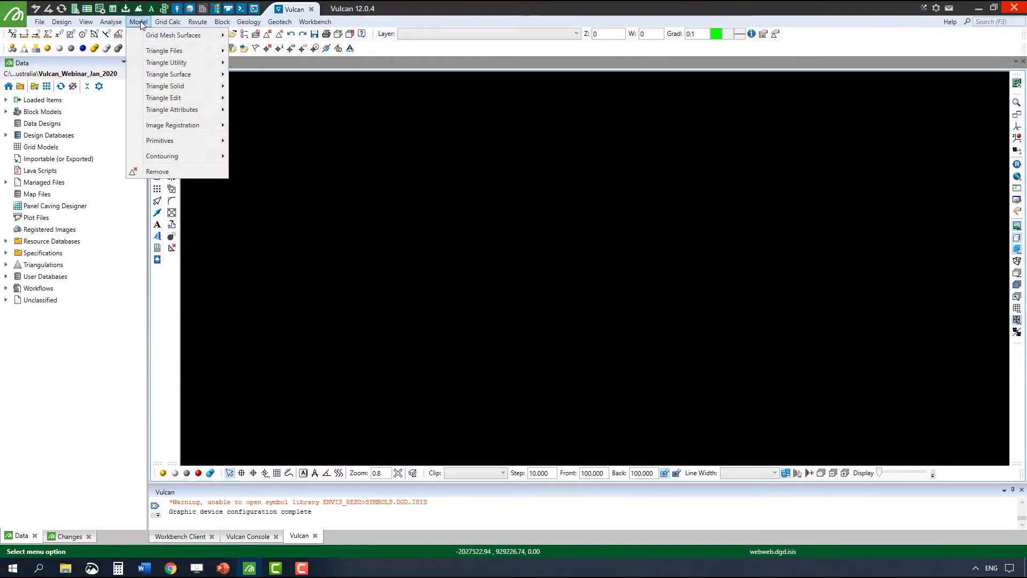
mouse_move(198, 130)
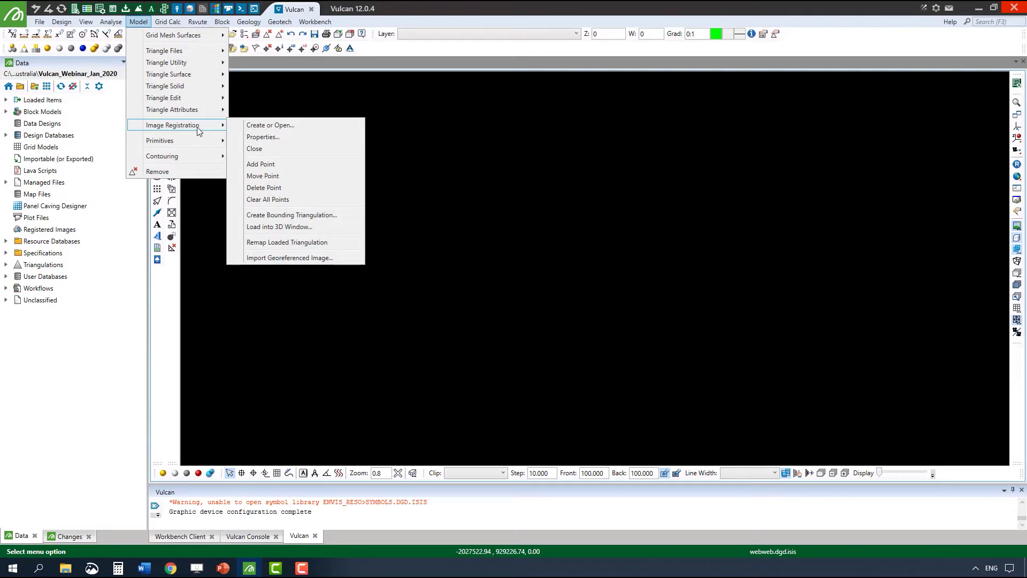
click(318, 261)
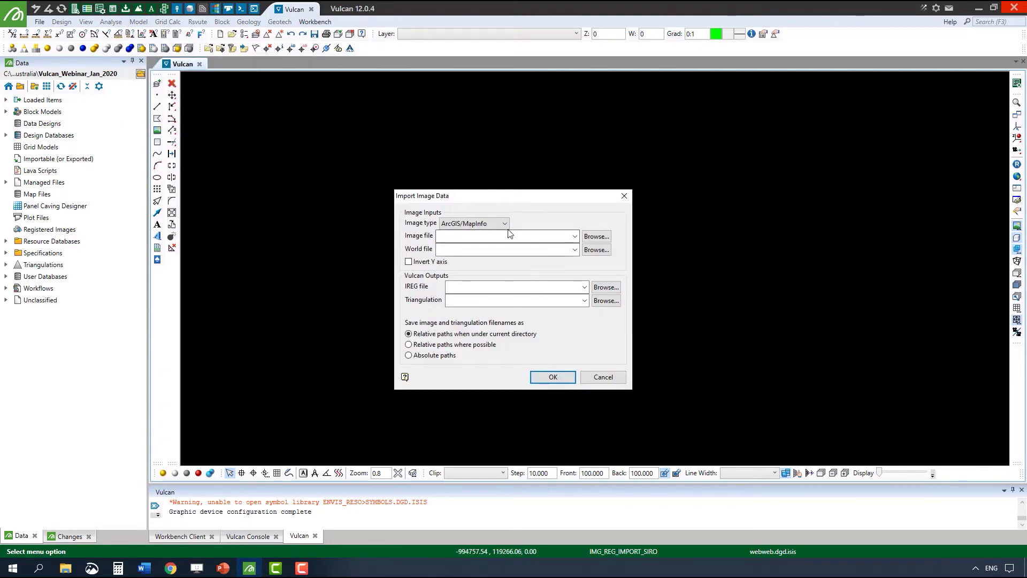
click(490, 223)
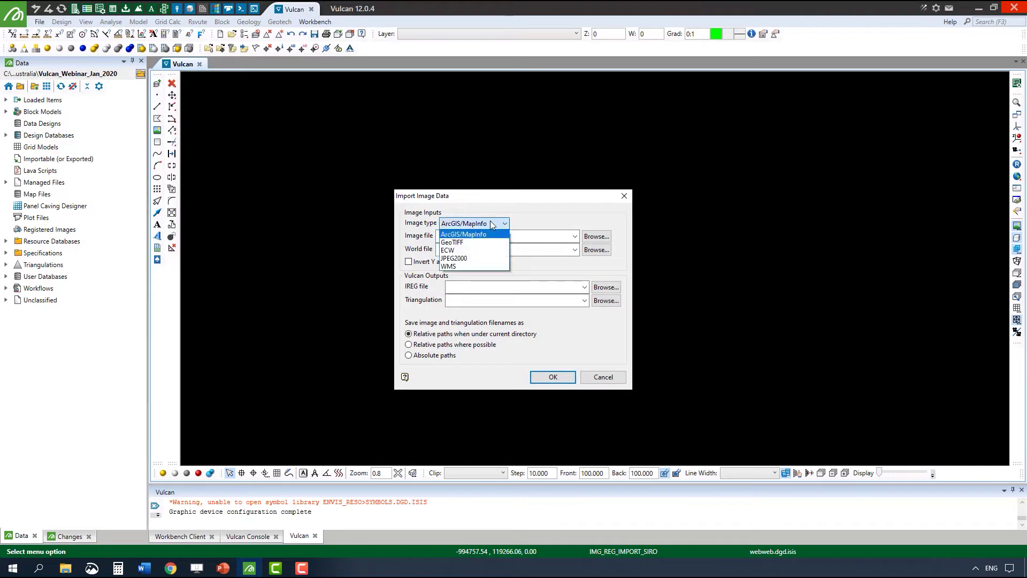
click(478, 250)
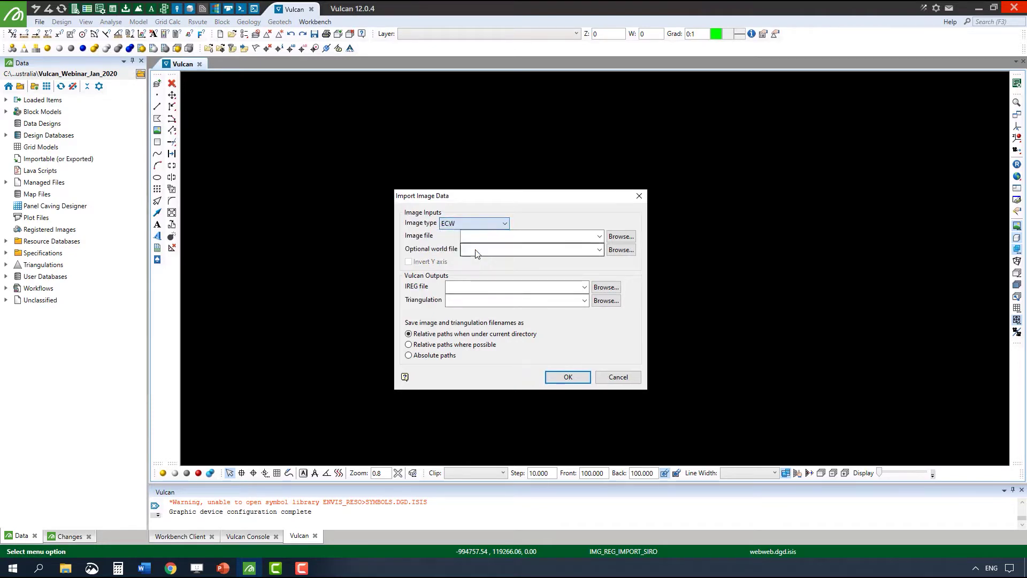
click(620, 236)
click(473, 292)
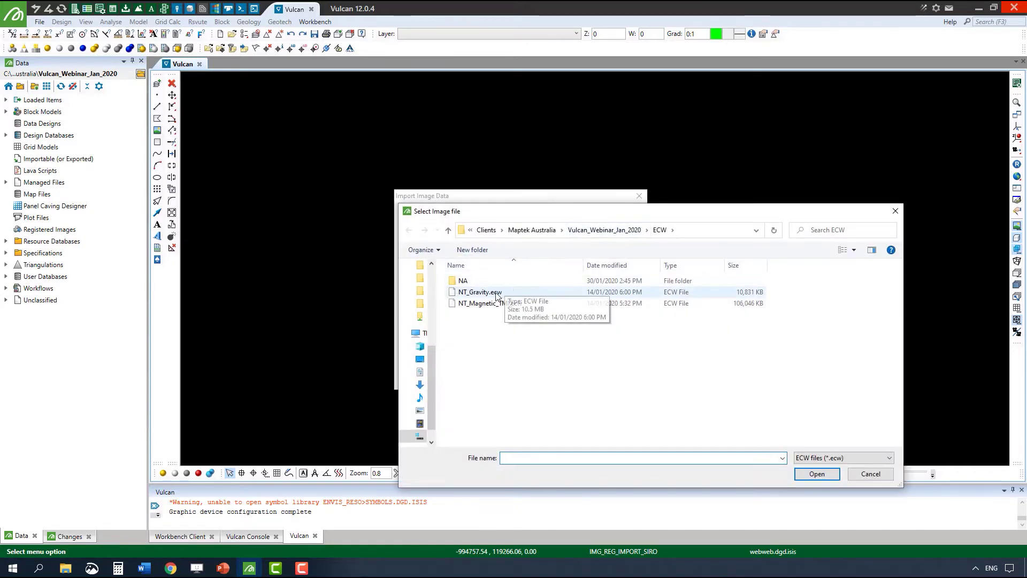
click(808, 475)
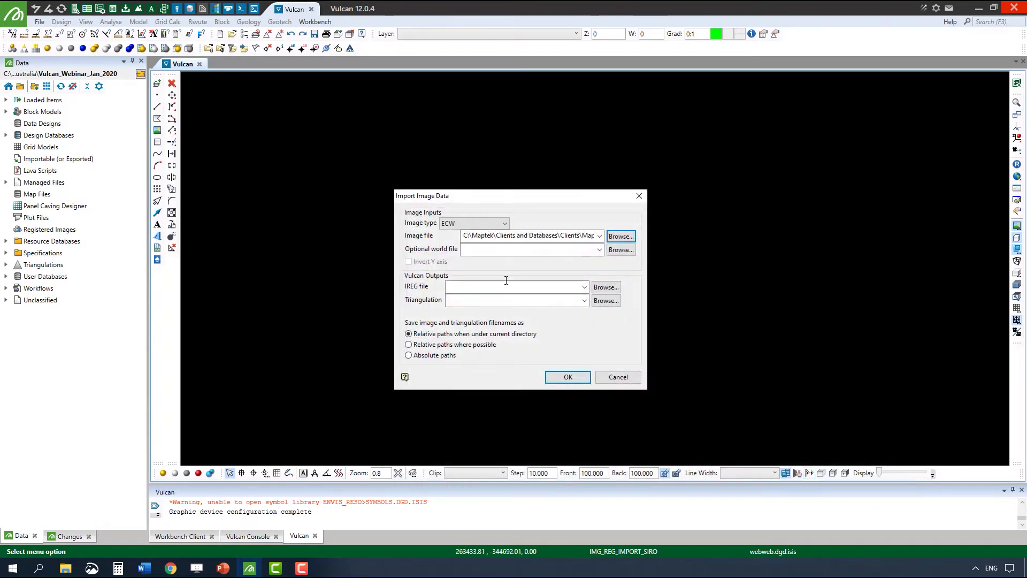
Step: Name the registered image and triangulation 'Gravity', run the import, accept the units warning, and fit the view
click(500, 286)
text(Gravi)
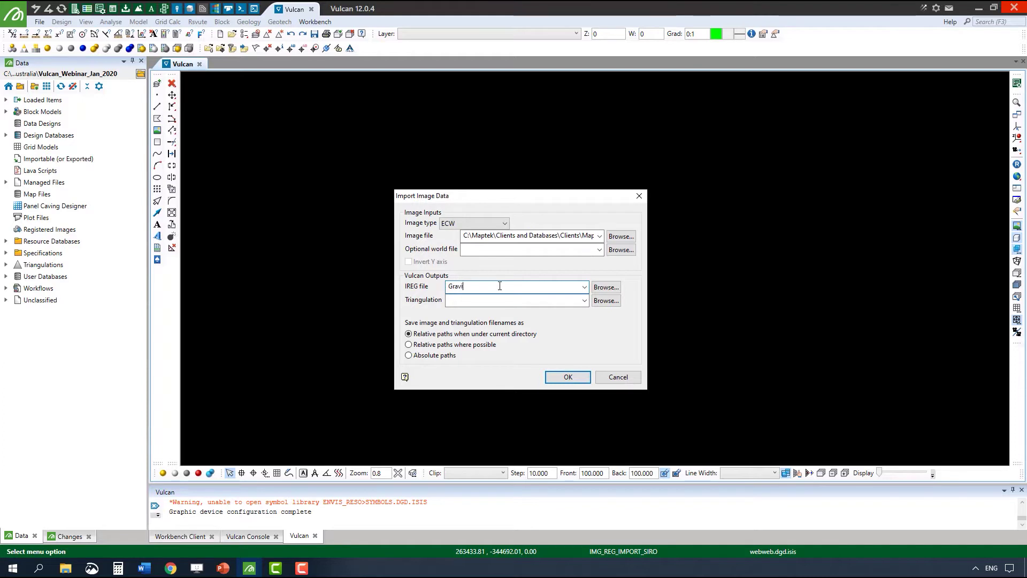
text(ty)
key(ctrl+a)
key(ctrl+c)
click(477, 300)
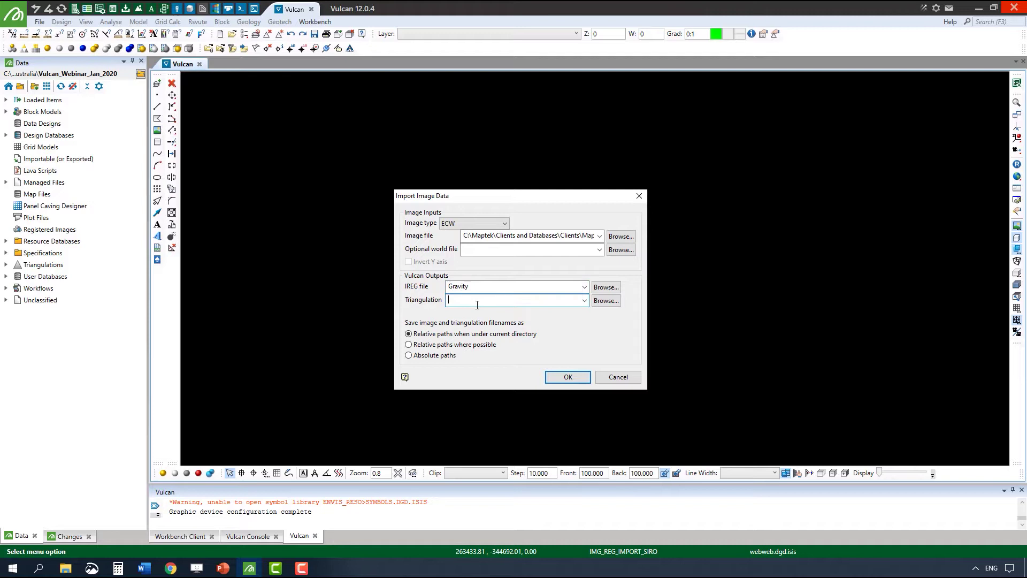
key(ctrl+v)
click(562, 379)
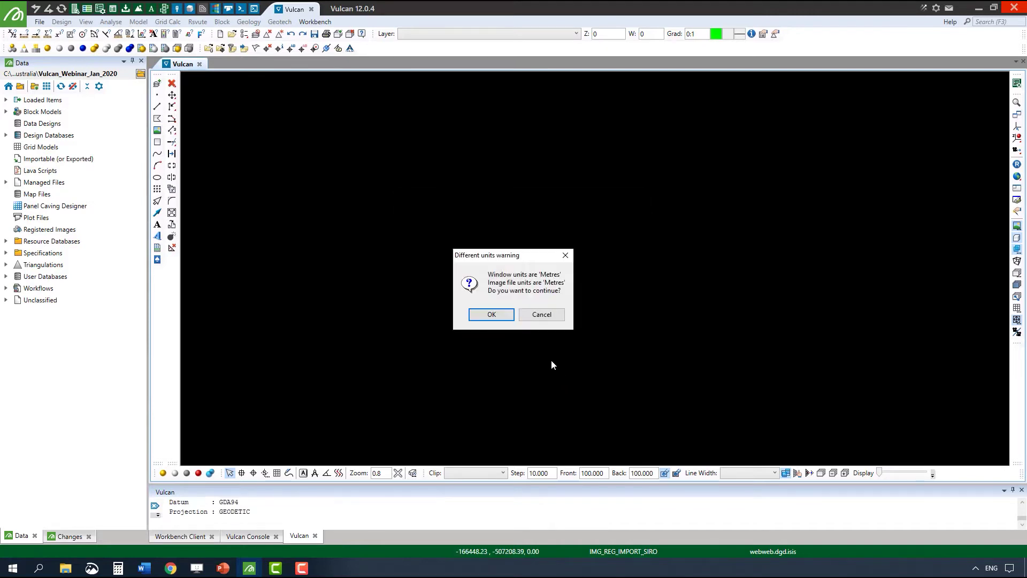
click(491, 315)
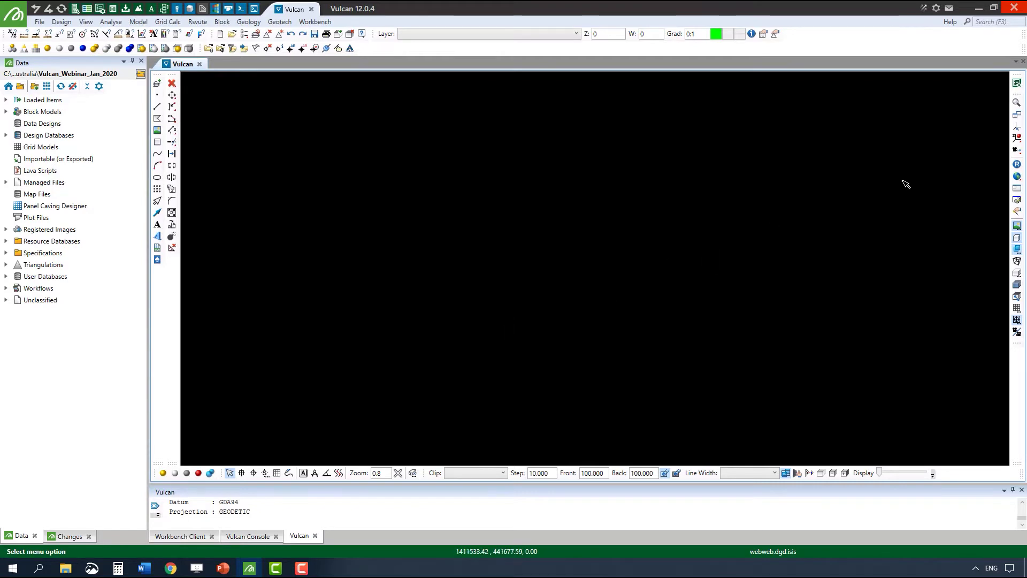
click(1017, 177)
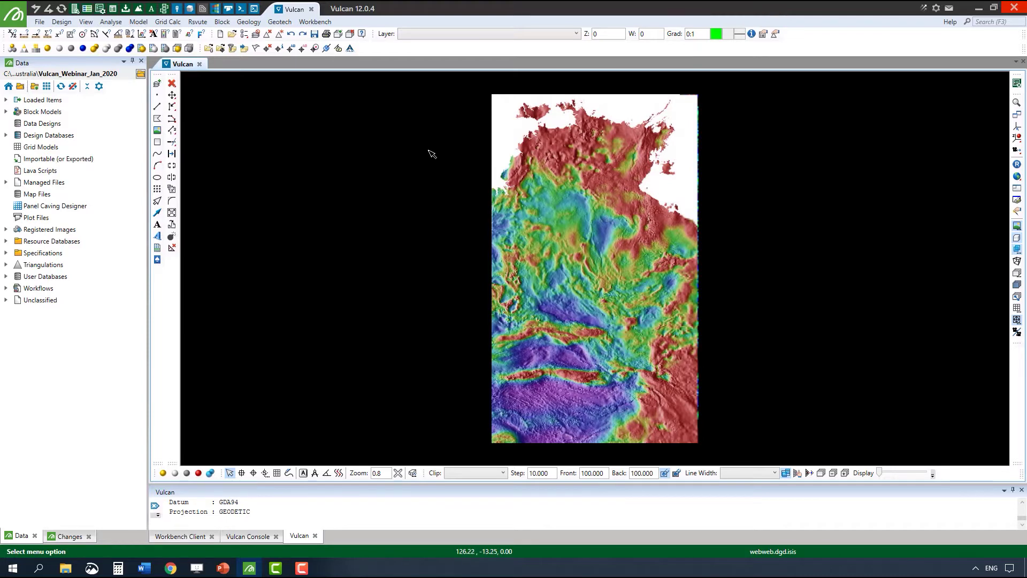
Step: Rerun the georeferenced image import from recent commands with NT_Magnetic_TMI.ecw as the file
right_click(332, 207)
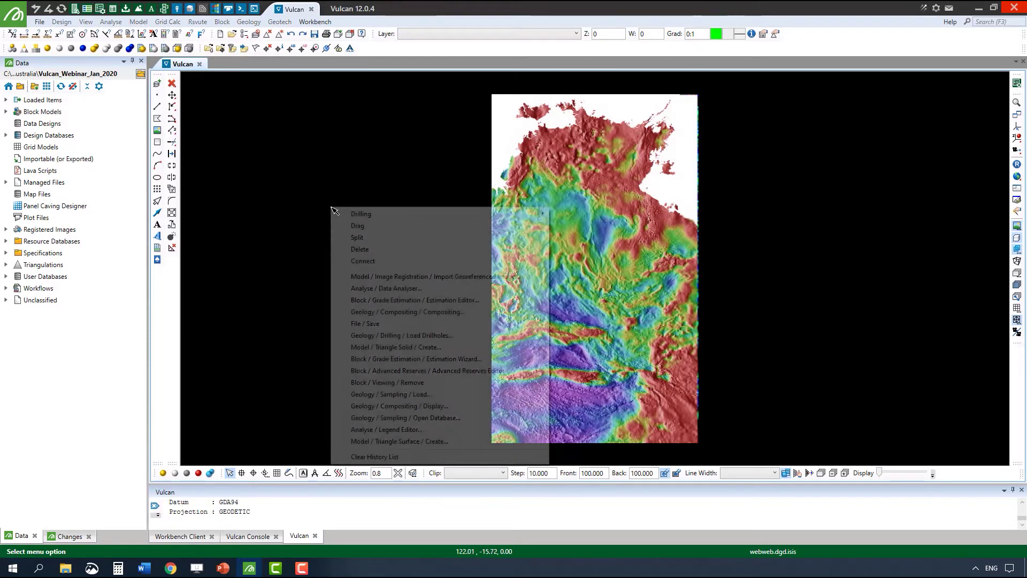
click(422, 276)
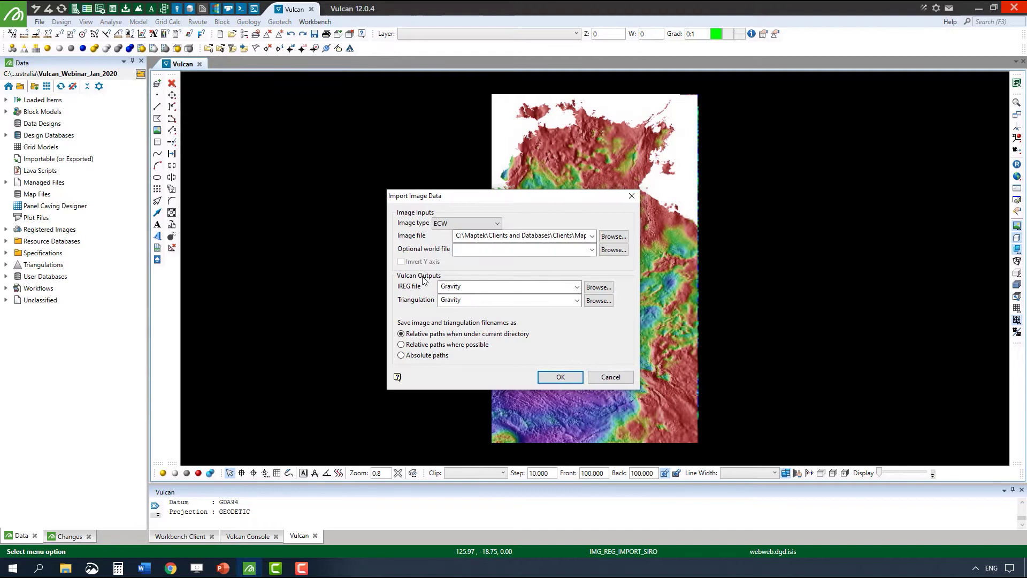
click(613, 236)
click(488, 304)
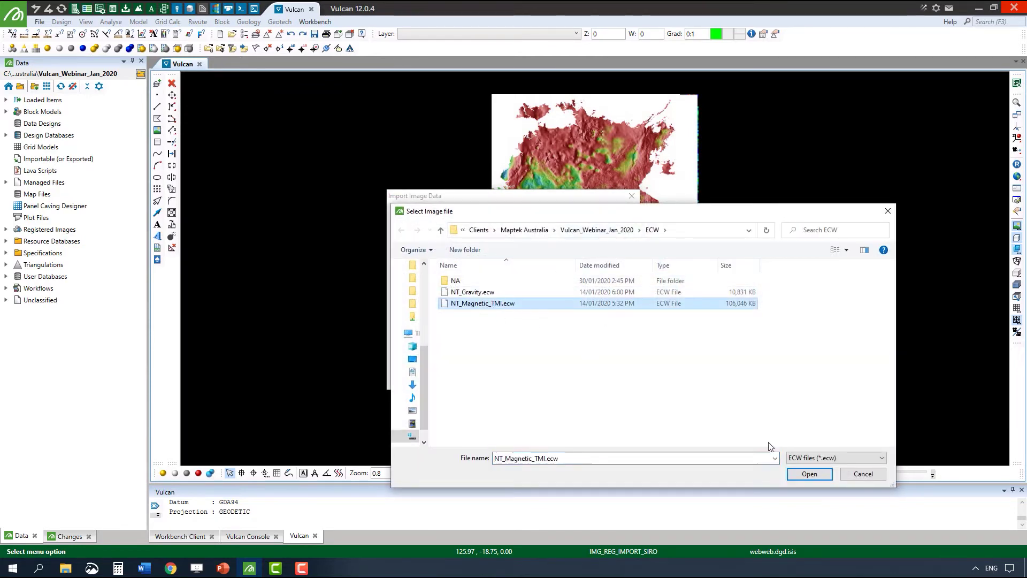
click(808, 474)
Step: Name the registered image and triangulation 'Mag', run the import and accept the units warning
double_click(475, 287)
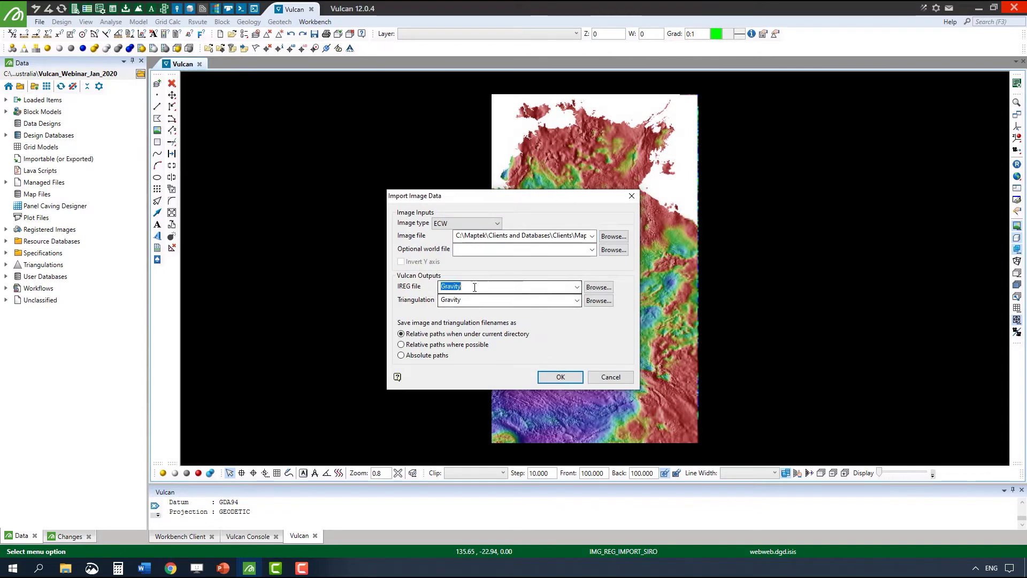
text(Mag)
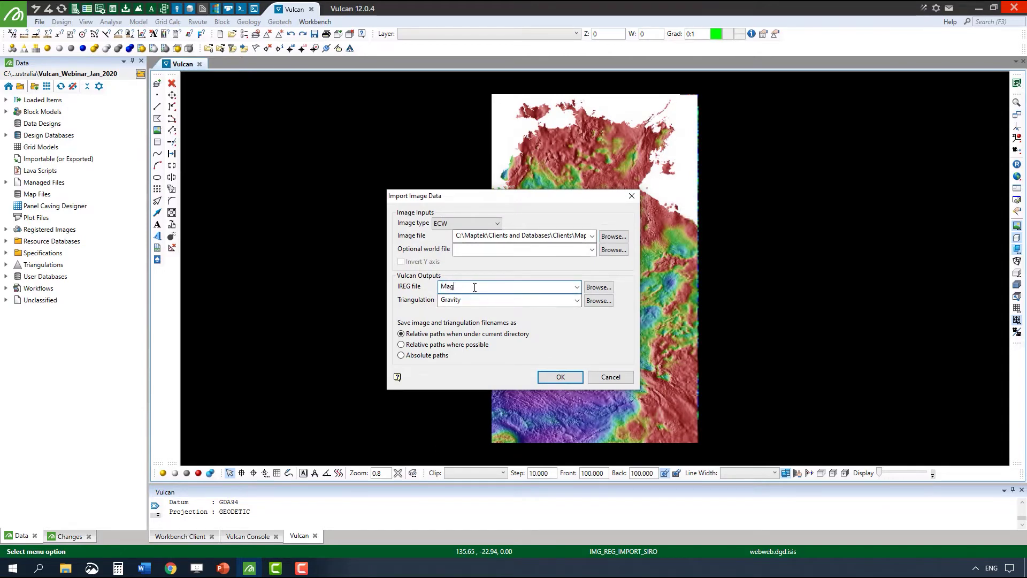
double_click(473, 299)
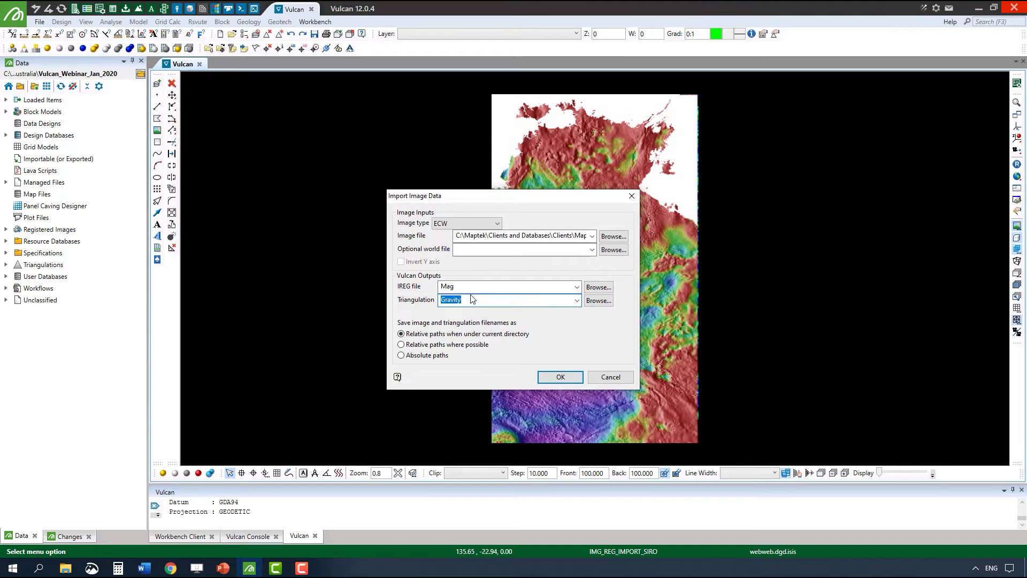
text(Mag)
click(557, 374)
click(483, 315)
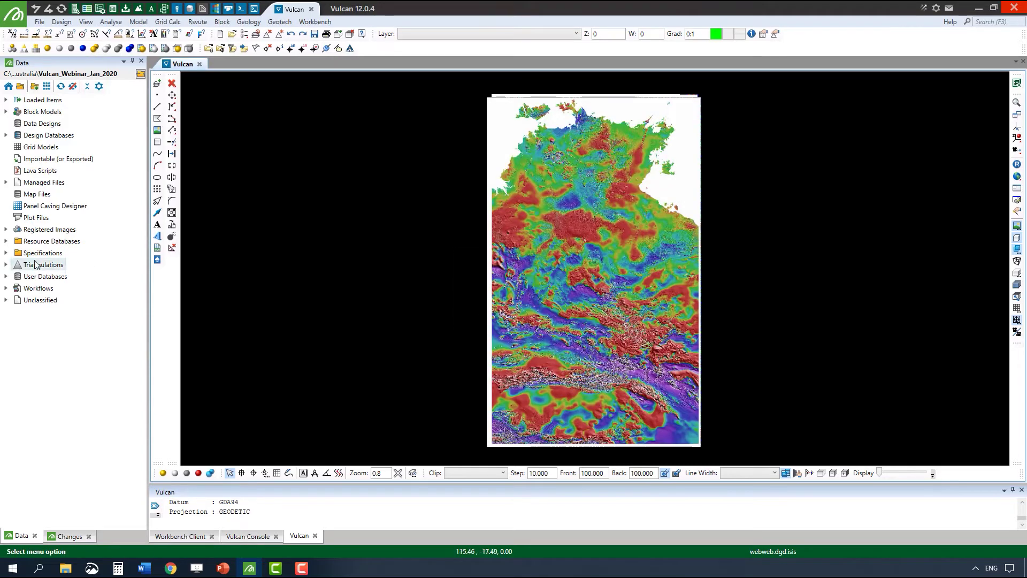
Step: Remove Mag.00t from the view and make the Gravity image translucent
click(5, 265)
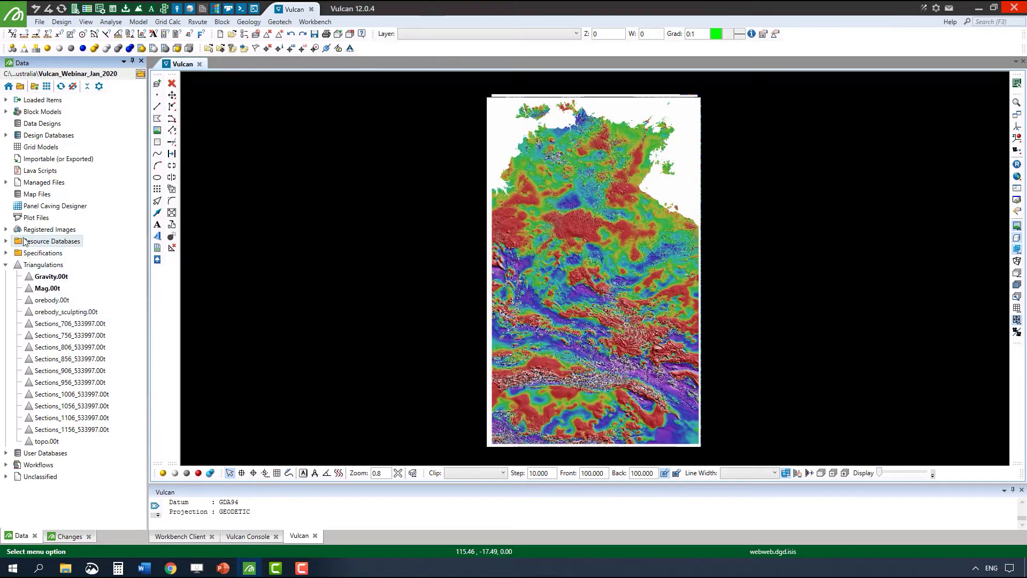
click(6, 229)
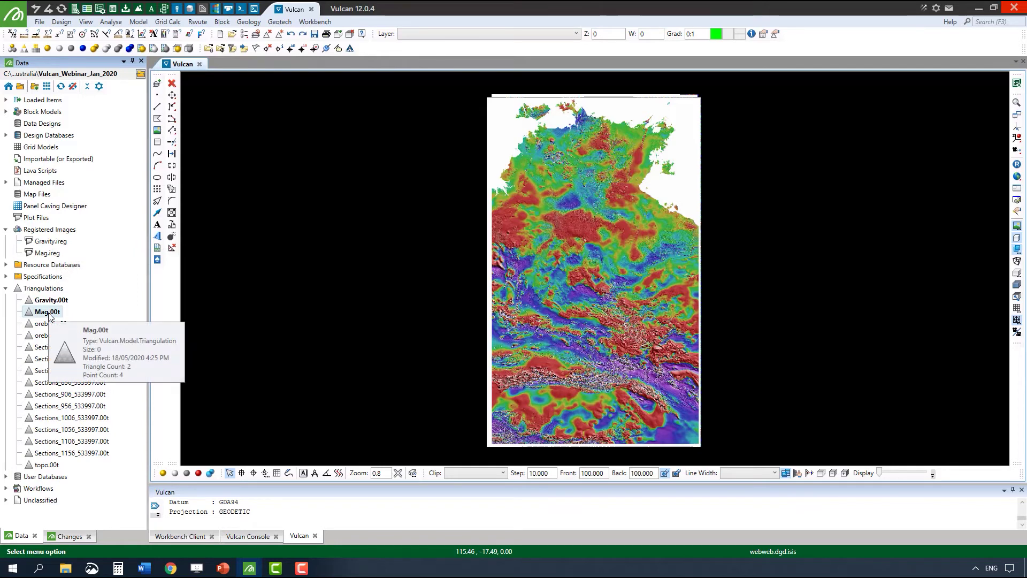
right_click(48, 314)
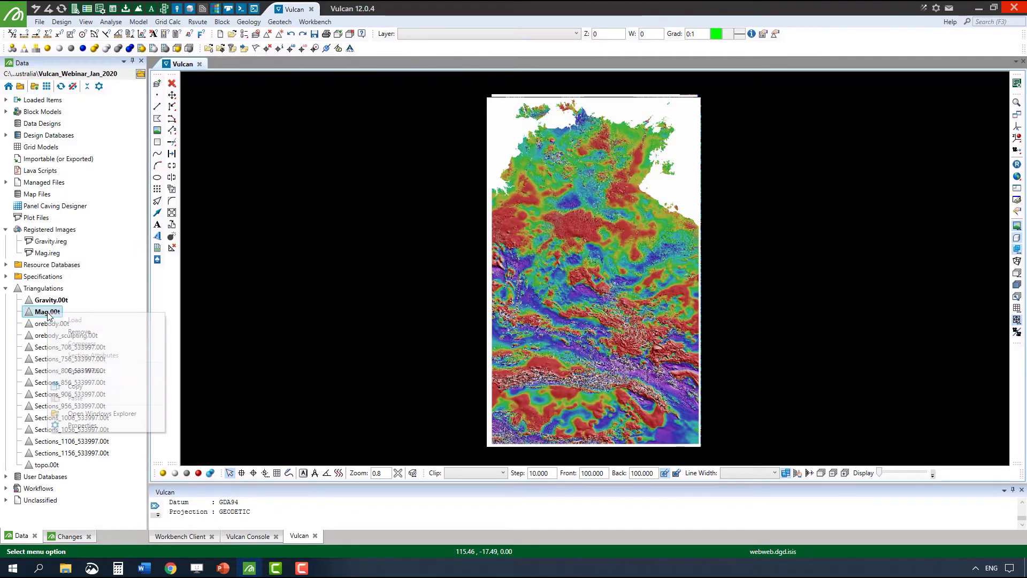
click(81, 332)
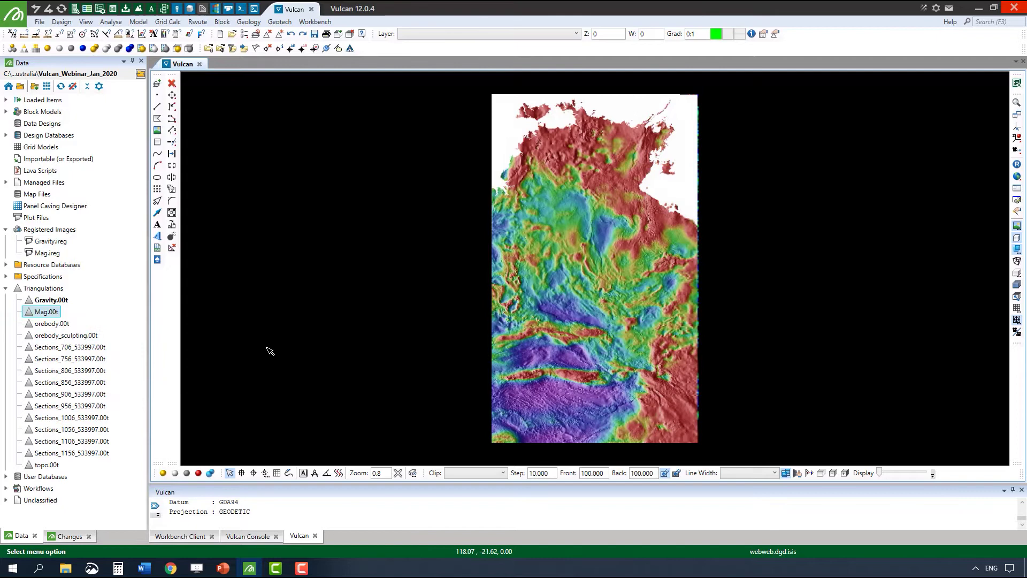
click(210, 473)
click(535, 380)
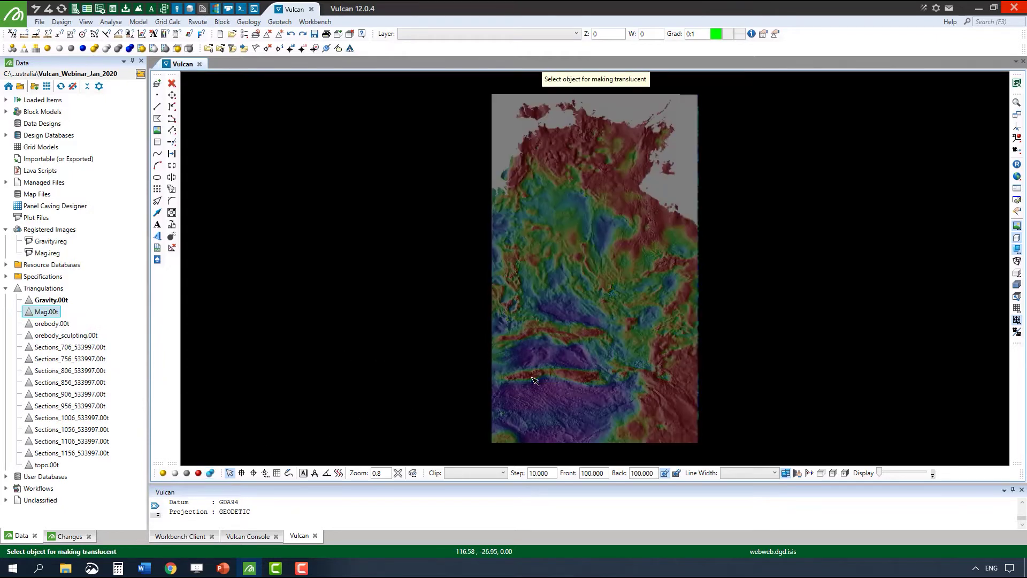
Step: Reload Mag.00t, lower its translucency so gravity shows through, then select both triangulations
right_click(1015, 249)
drag(988, 261, 907, 240)
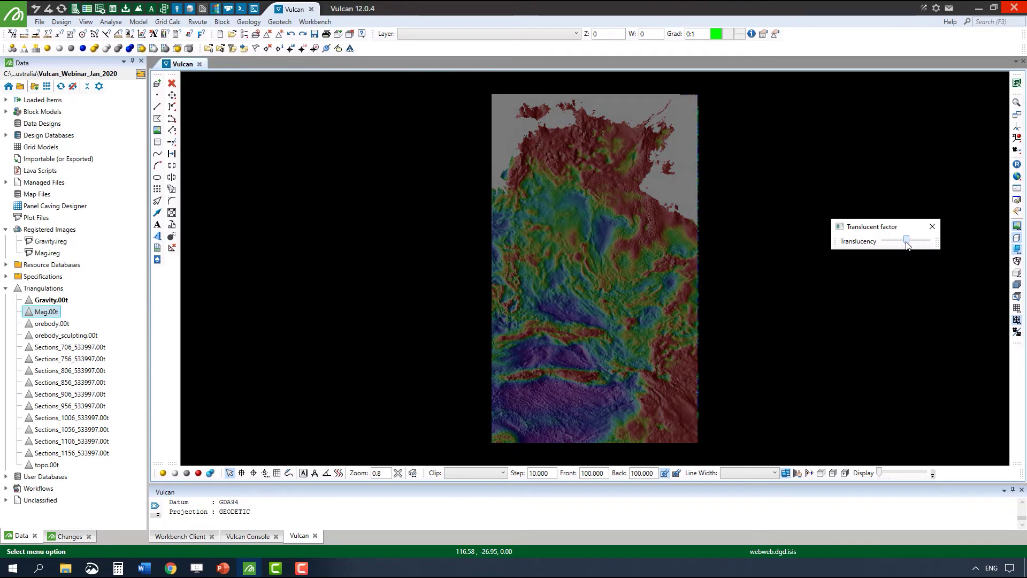
click(55, 315)
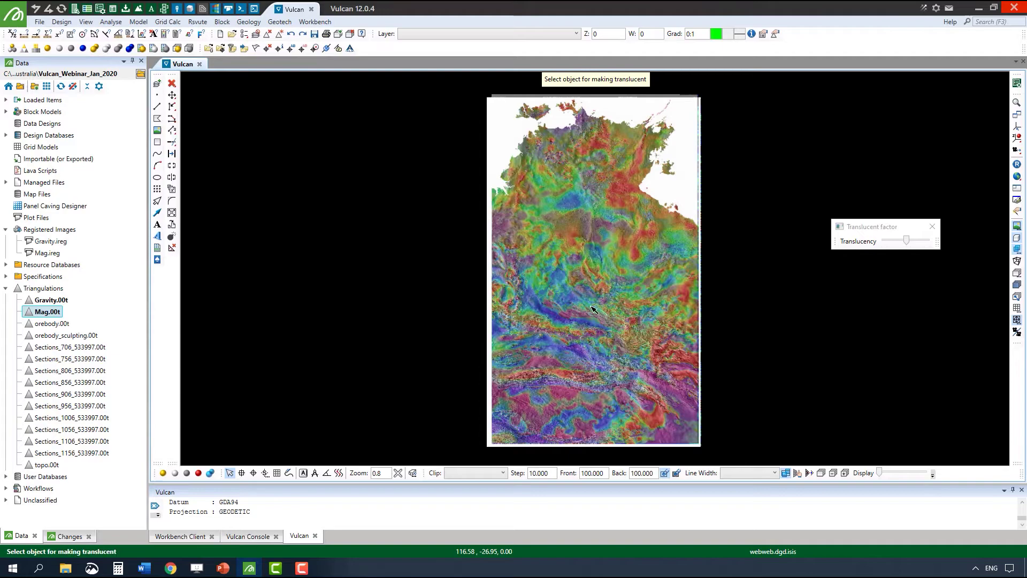
scroll(624, 320, up, 5)
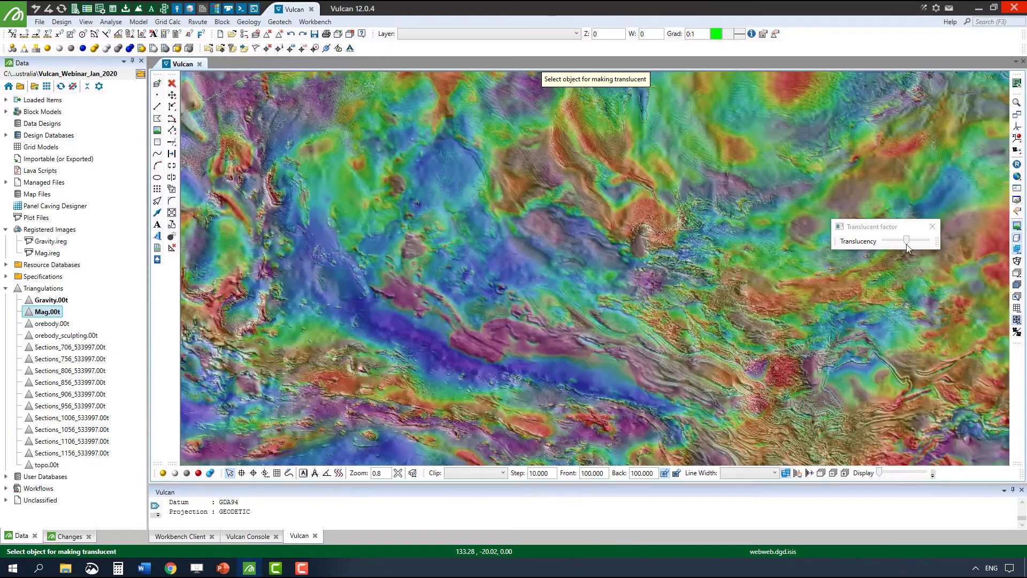
mouse_move(907, 244)
mouse_down()
mouse_move(894, 244)
mouse_move(927, 245)
mouse_move(898, 244)
mouse_up()
click(932, 227)
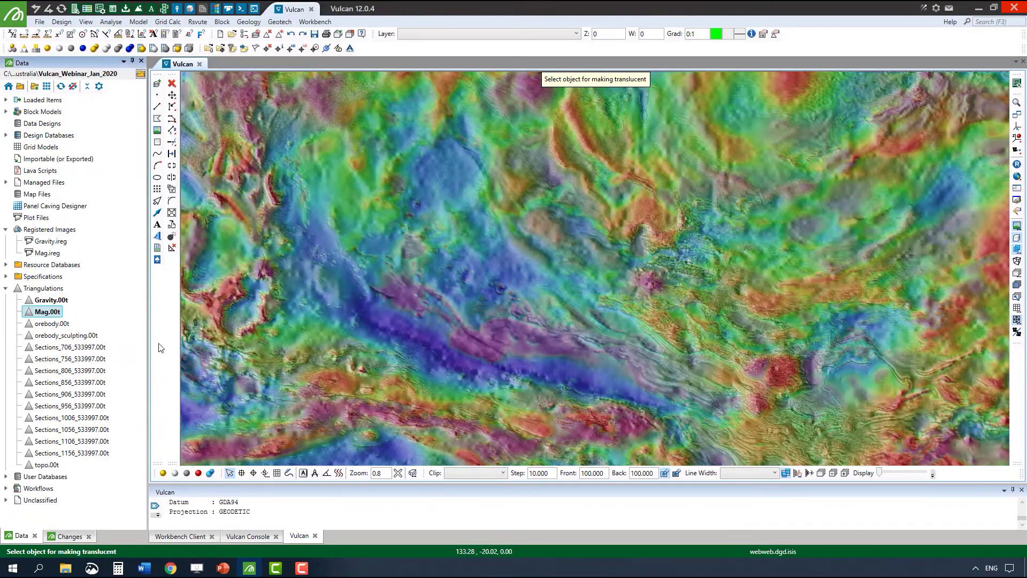
ctrl+click(51, 300)
Step: Remove Gravity.00t and Mag.00t, then start a georeferenced image import with WMS image type
right_click(58, 303)
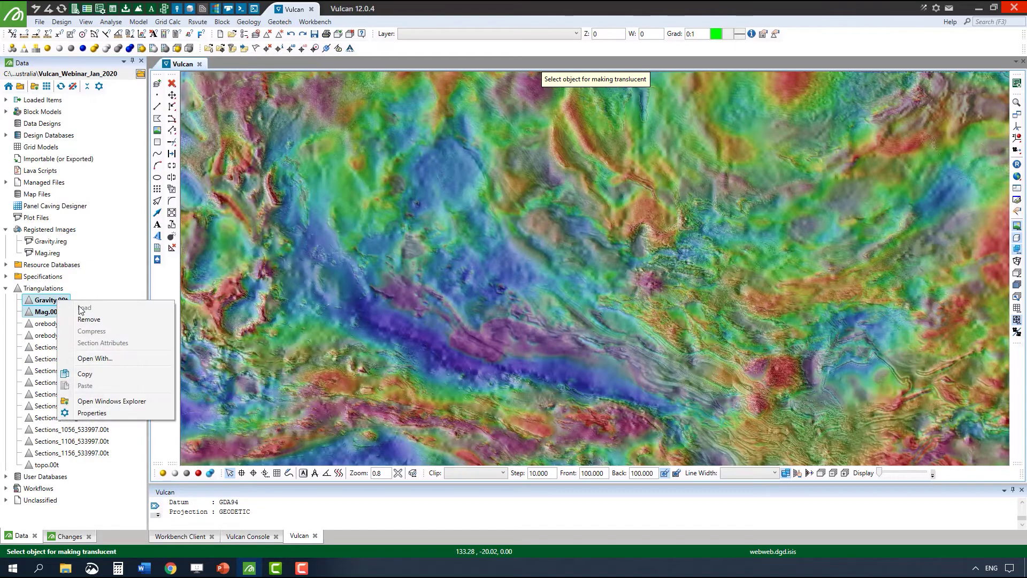
click(102, 321)
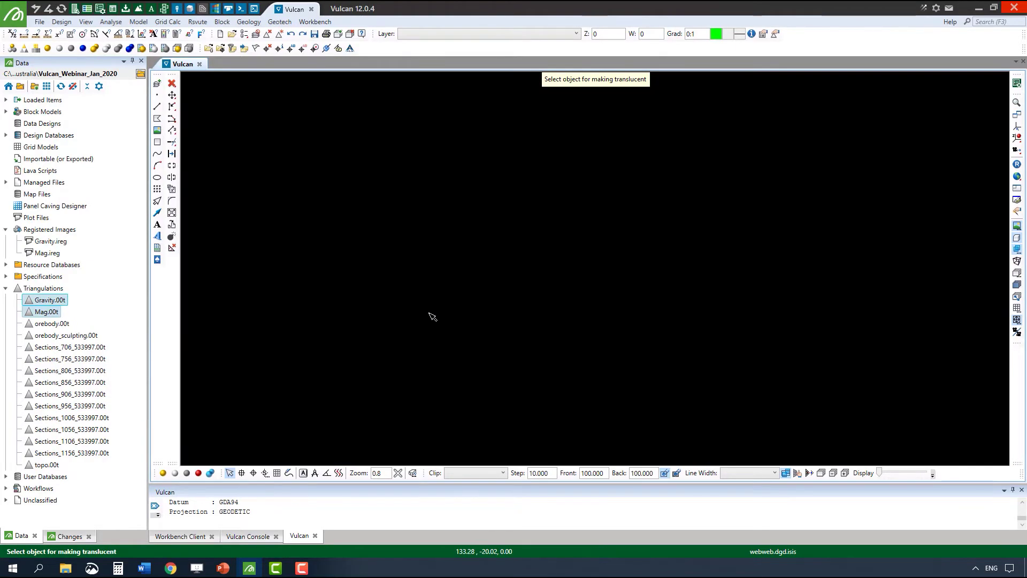
click(139, 21)
mouse_move(182, 126)
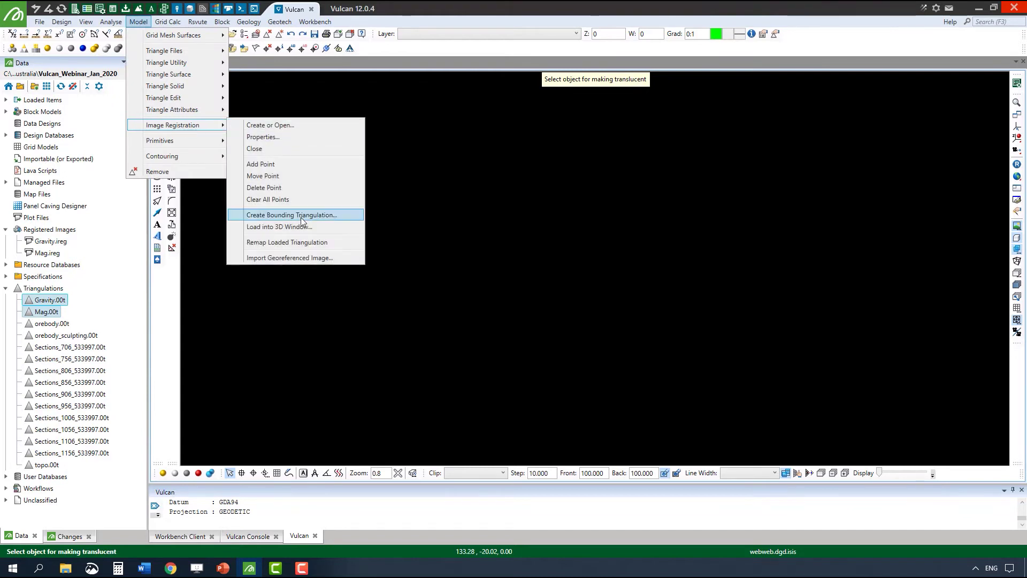
click(299, 258)
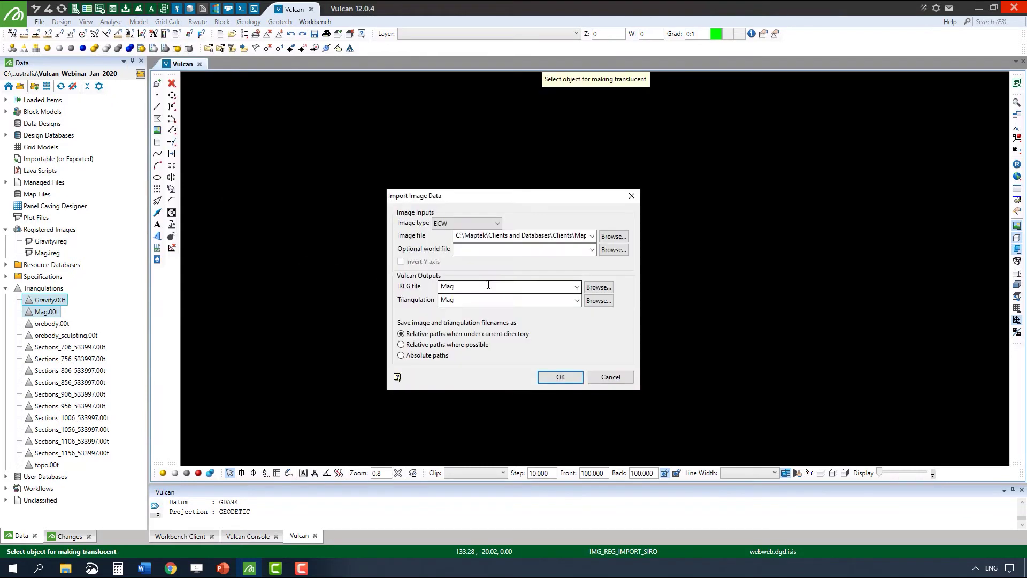
click(488, 225)
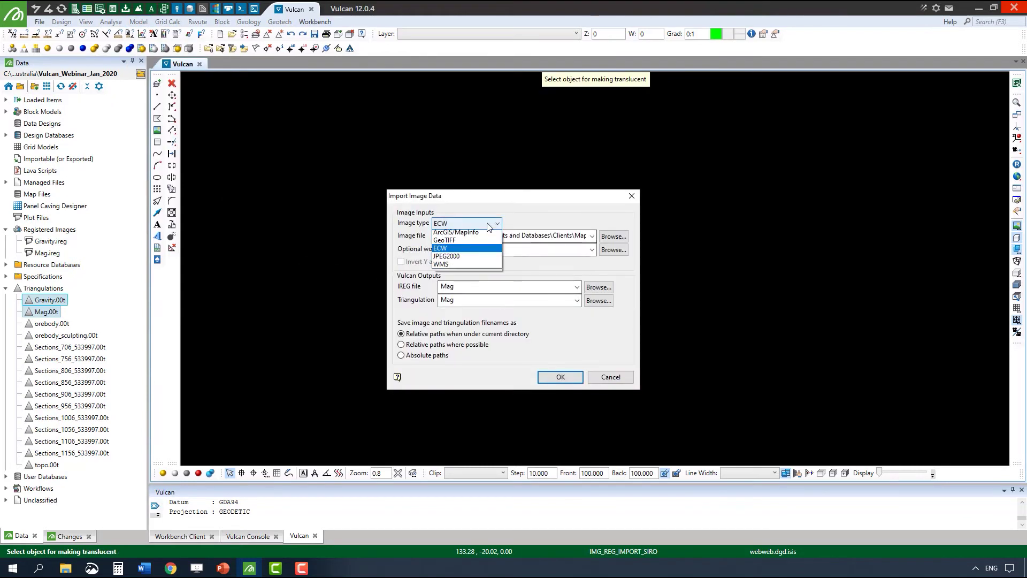
click(464, 265)
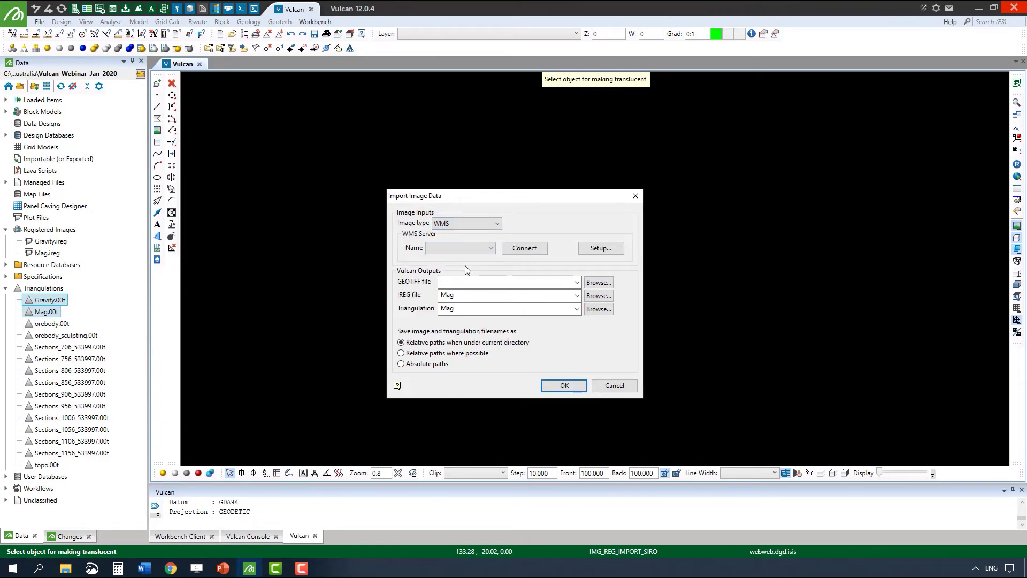
Step: Review the WMS server definitions, then select the AUS Geophys server
click(593, 250)
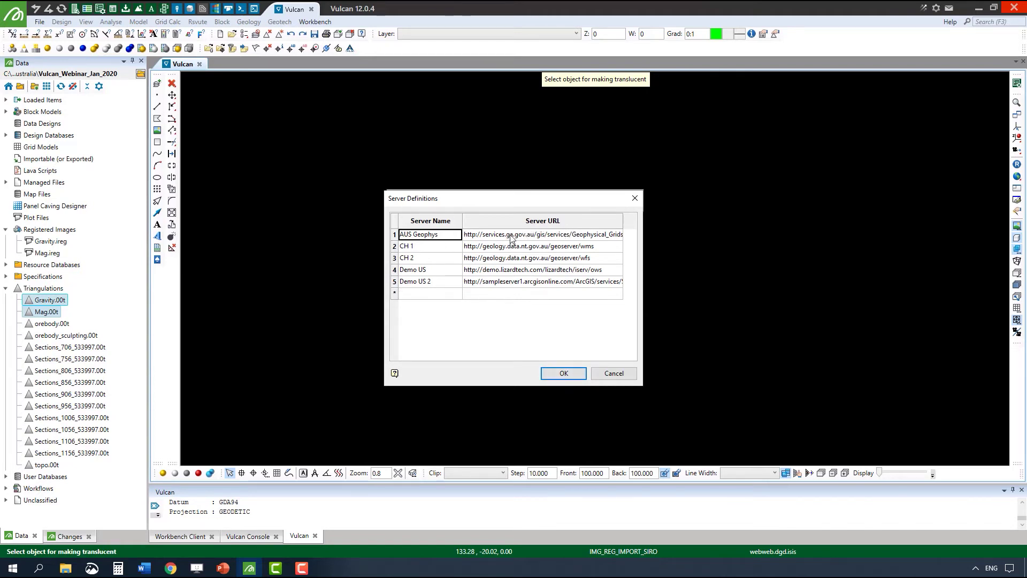
click(562, 373)
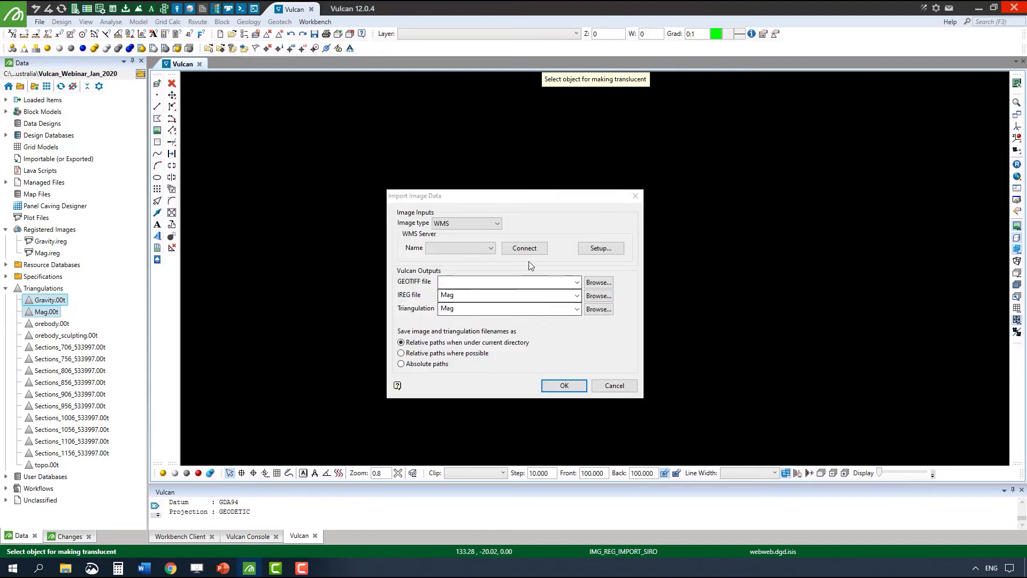
click(488, 248)
click(455, 259)
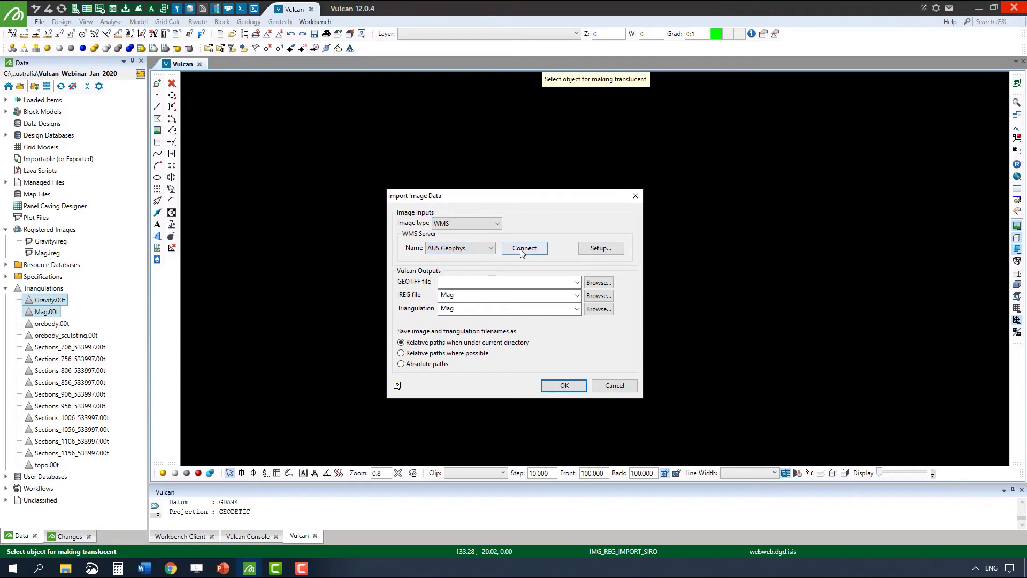
Step: Connect and import 'Total Magnetic Intensity HSI colour image - 2015' as TMI image and triangulation
click(522, 251)
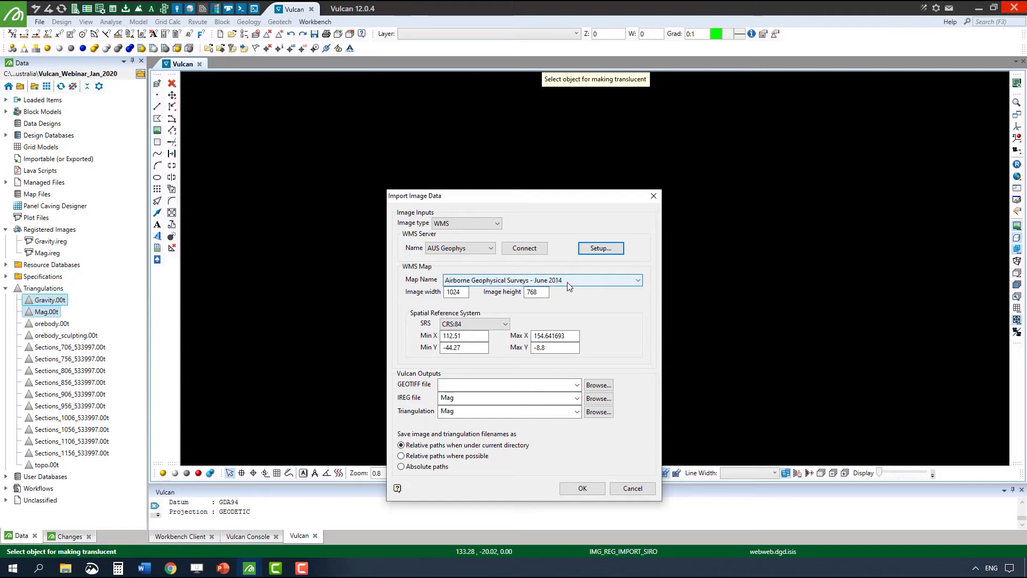
click(568, 282)
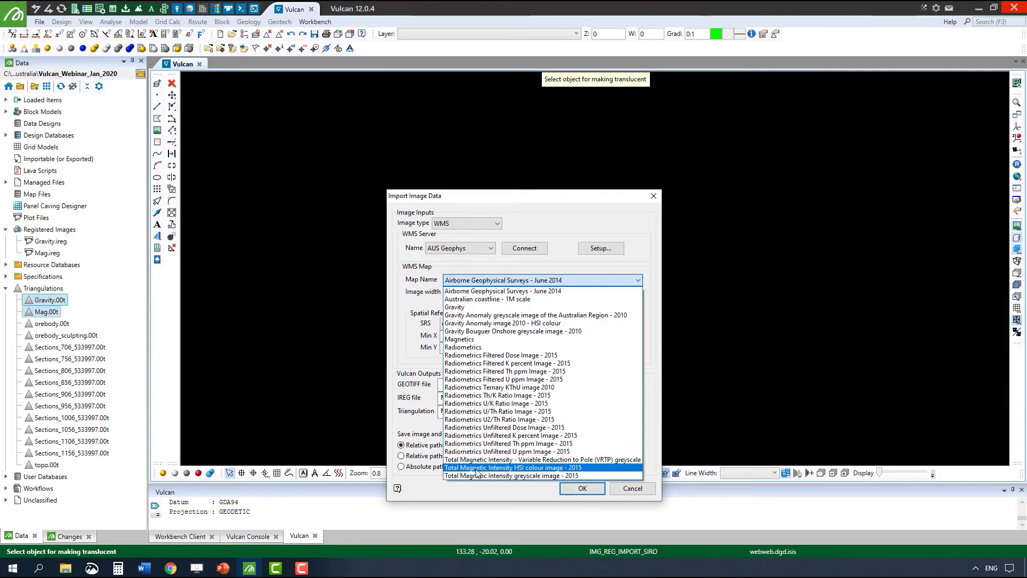
click(492, 468)
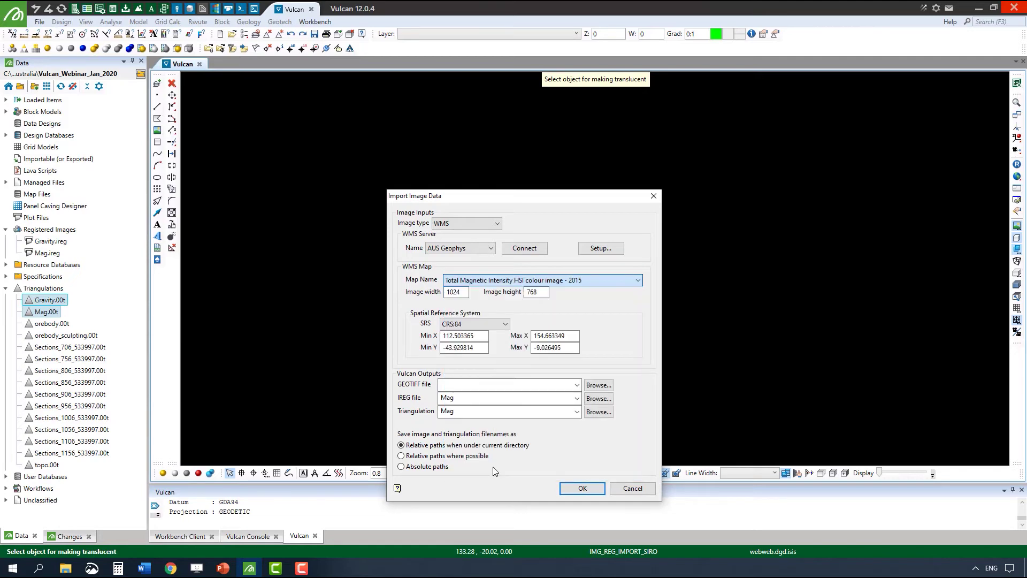
click(531, 384)
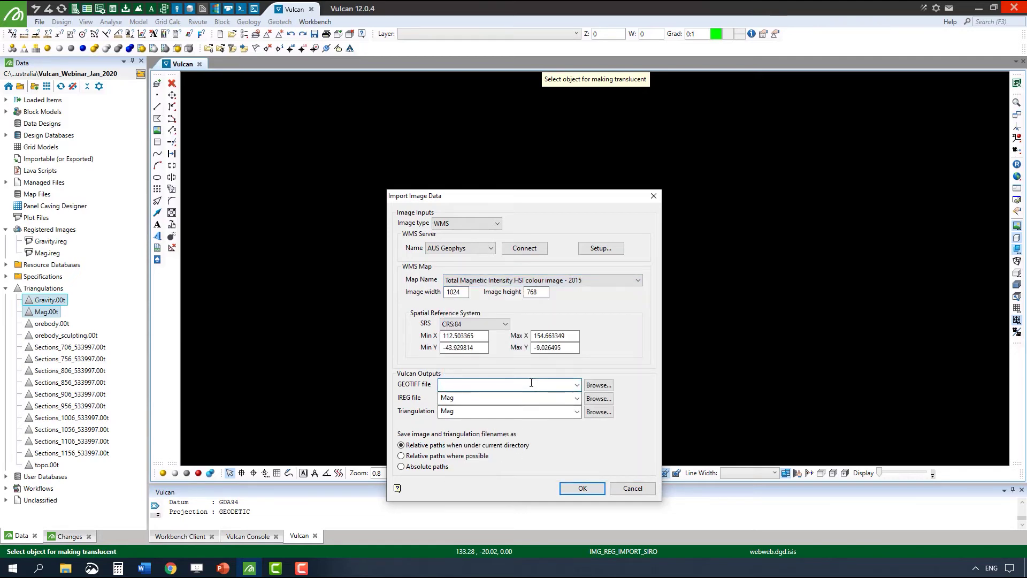
click(507, 400)
text(TMI)
click(456, 408)
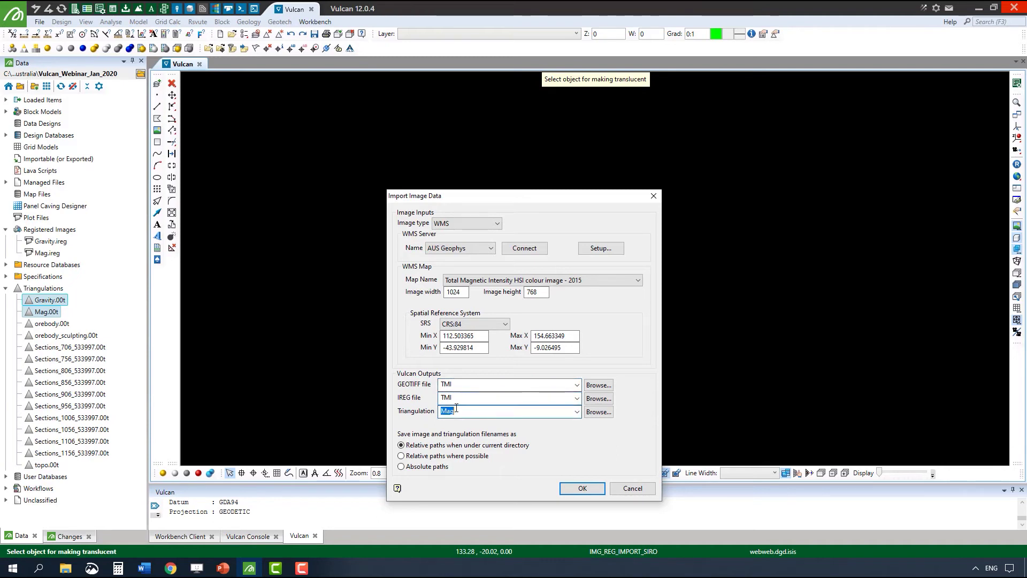
text(TMI)
click(581, 488)
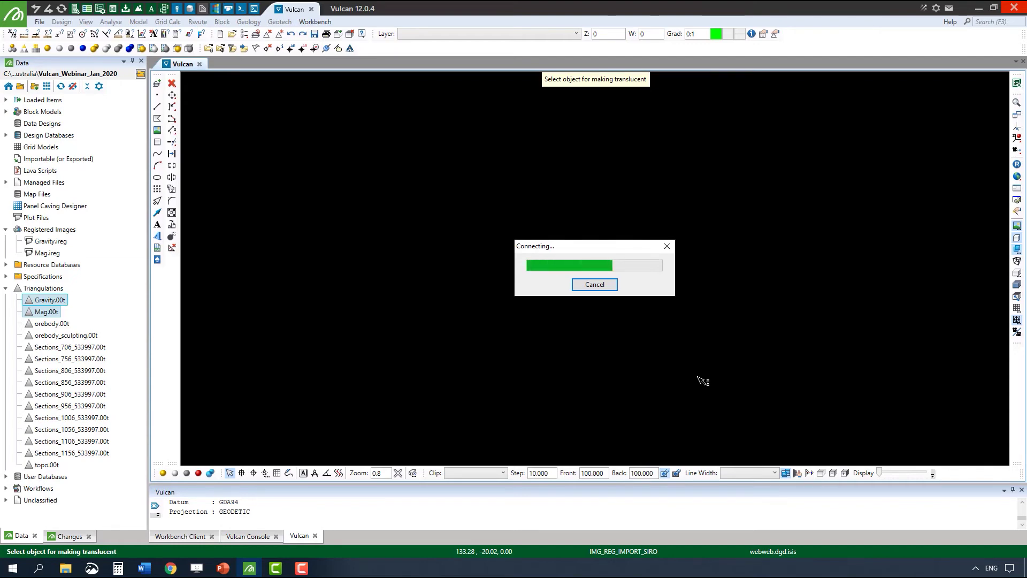
Step: Reset the view to display the TMI magnetic intensity image of Australia
click(1017, 164)
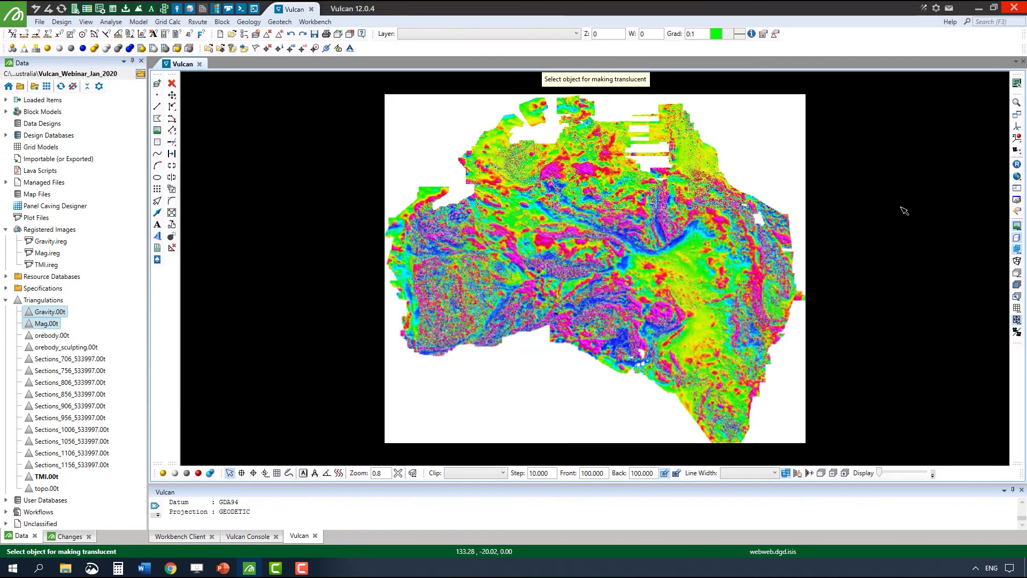